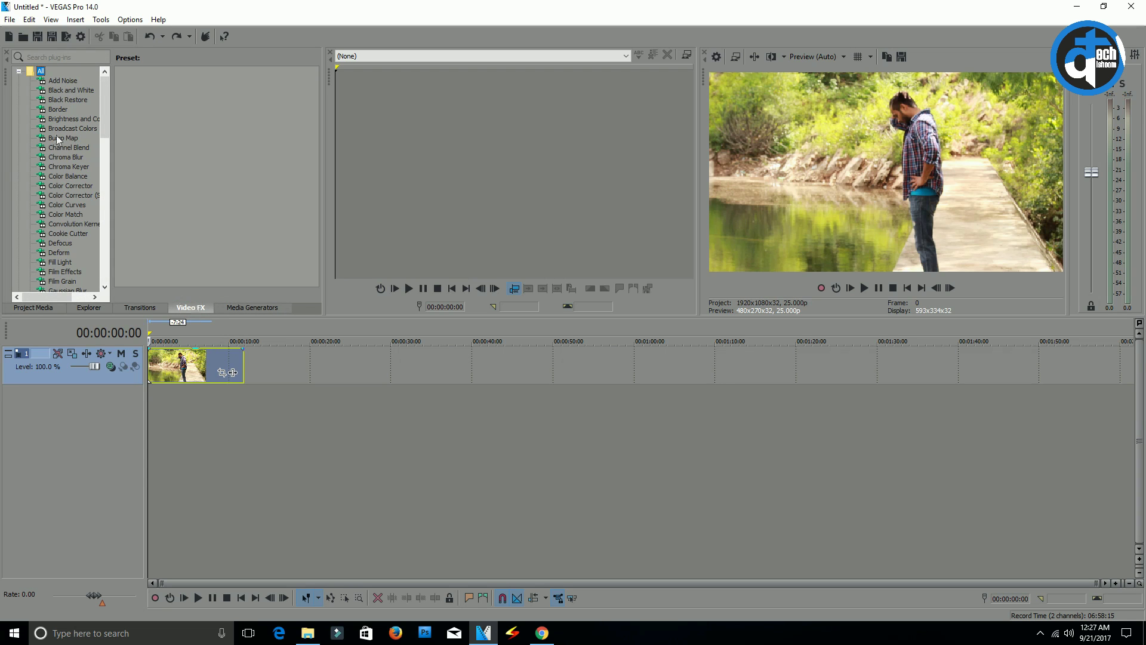
Apply the Wave video effect with the Horizontal Only preset to the clip on the timeline.
left_click_drag(105, 87, 102, 247)
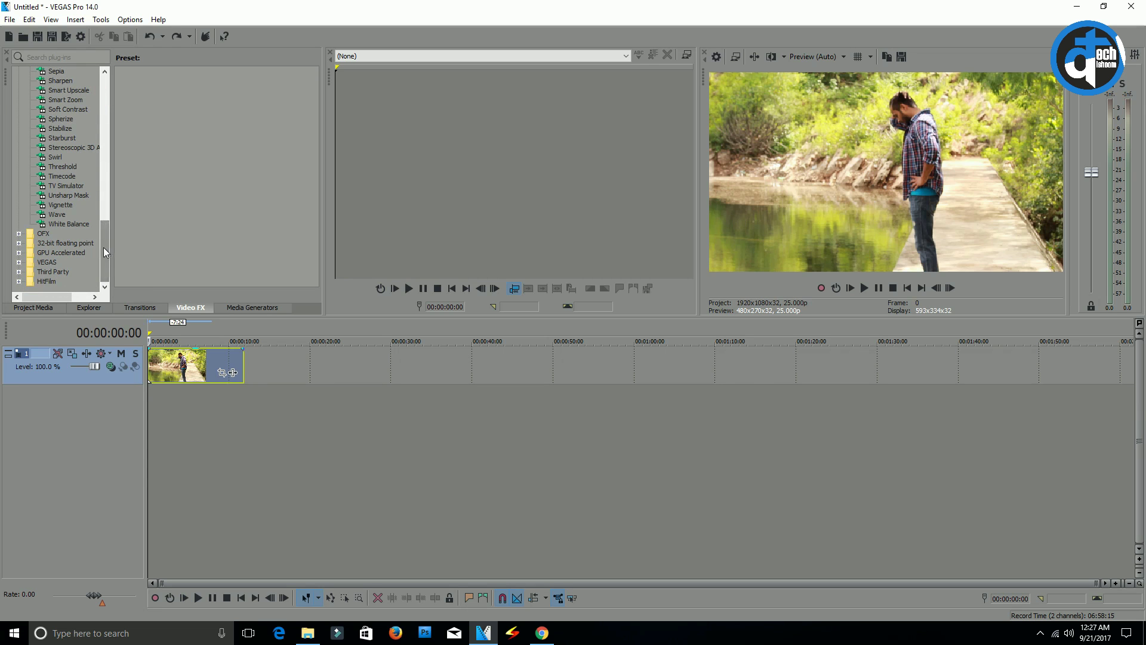
left_click(58, 216)
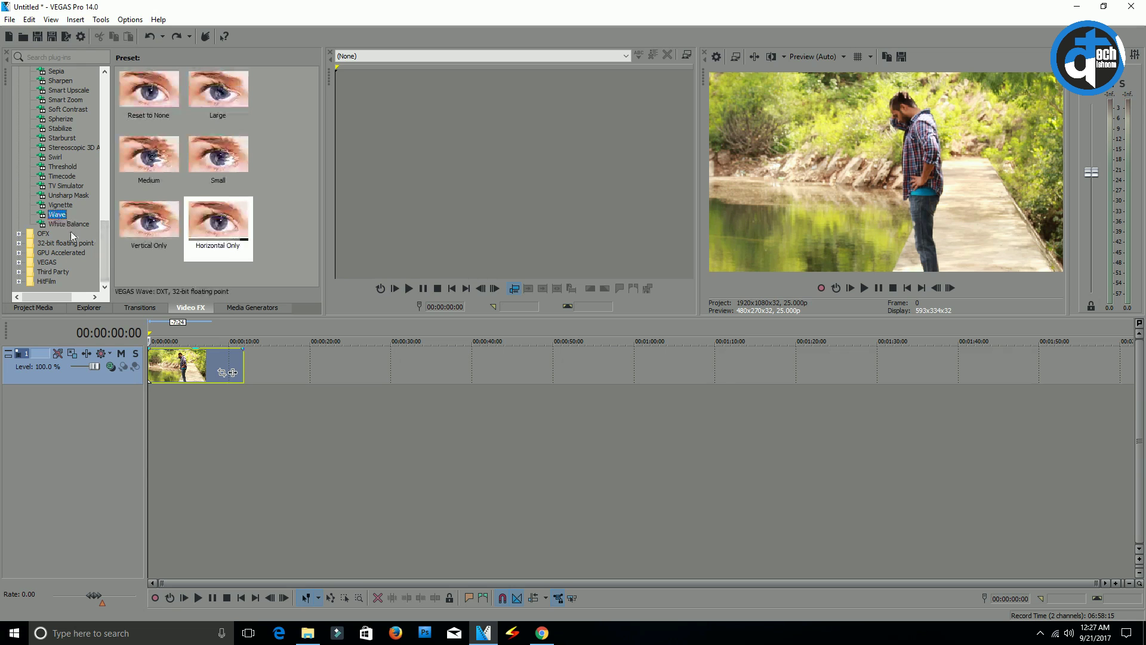
left_click_drag(58, 217, 182, 377)
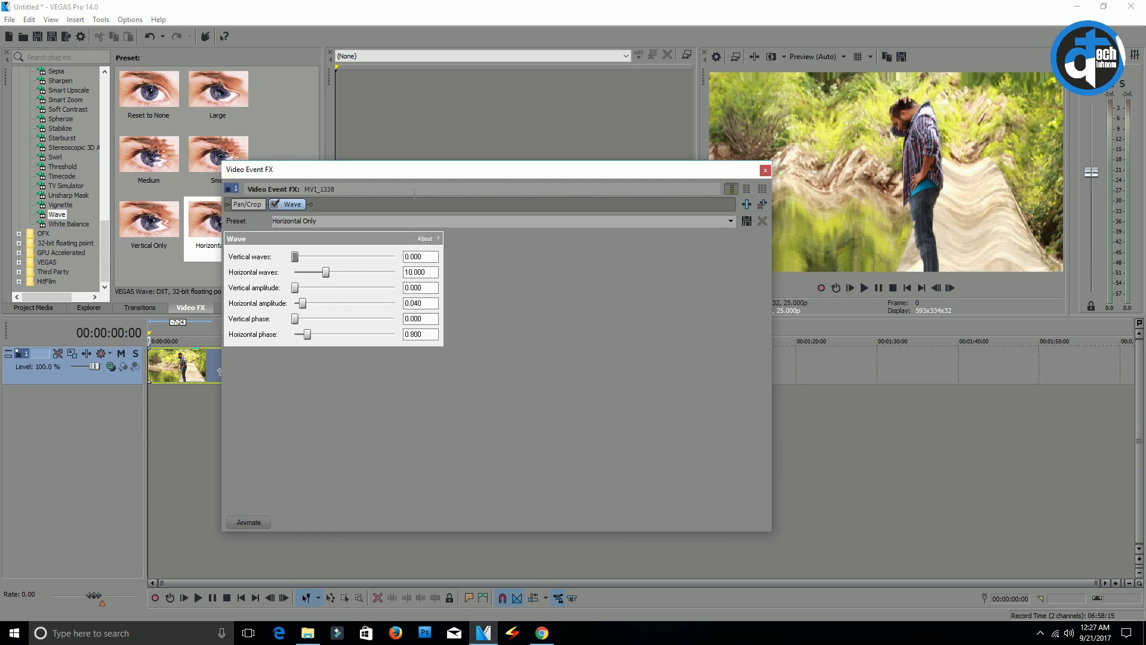
left_click_drag(489, 169, 421, 156)
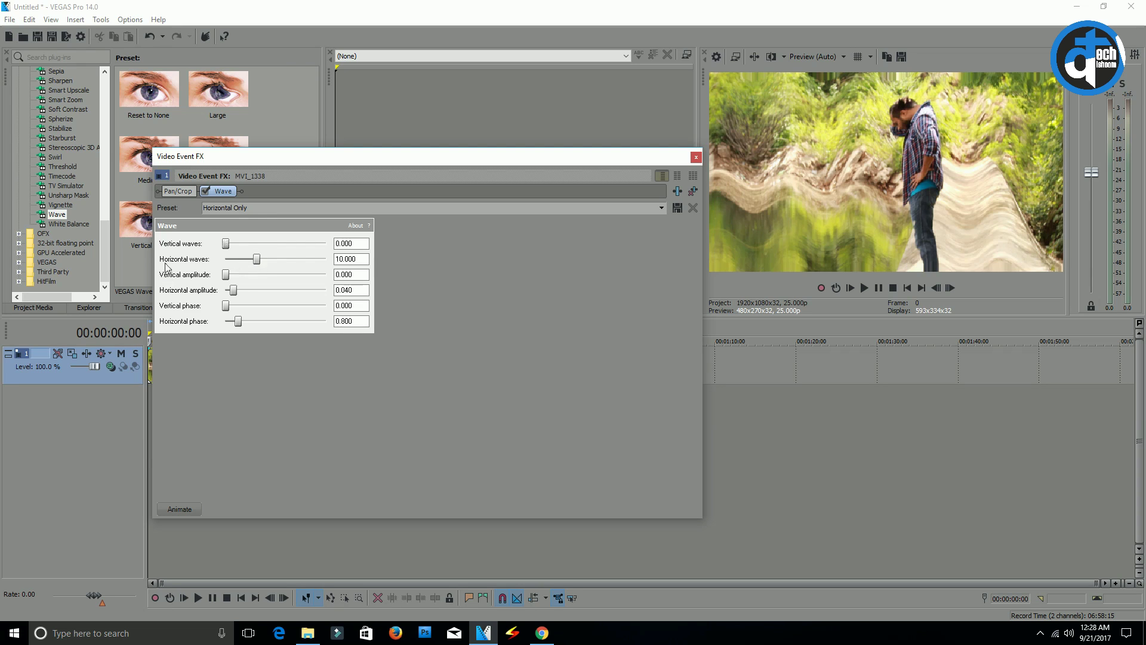
Set the Wave effect's horizontal waves to 2.660, horizontal phase to 0 and horizontal amplitude to 0.161, and preview the clip.
left_click_drag(257, 259, 236, 264)
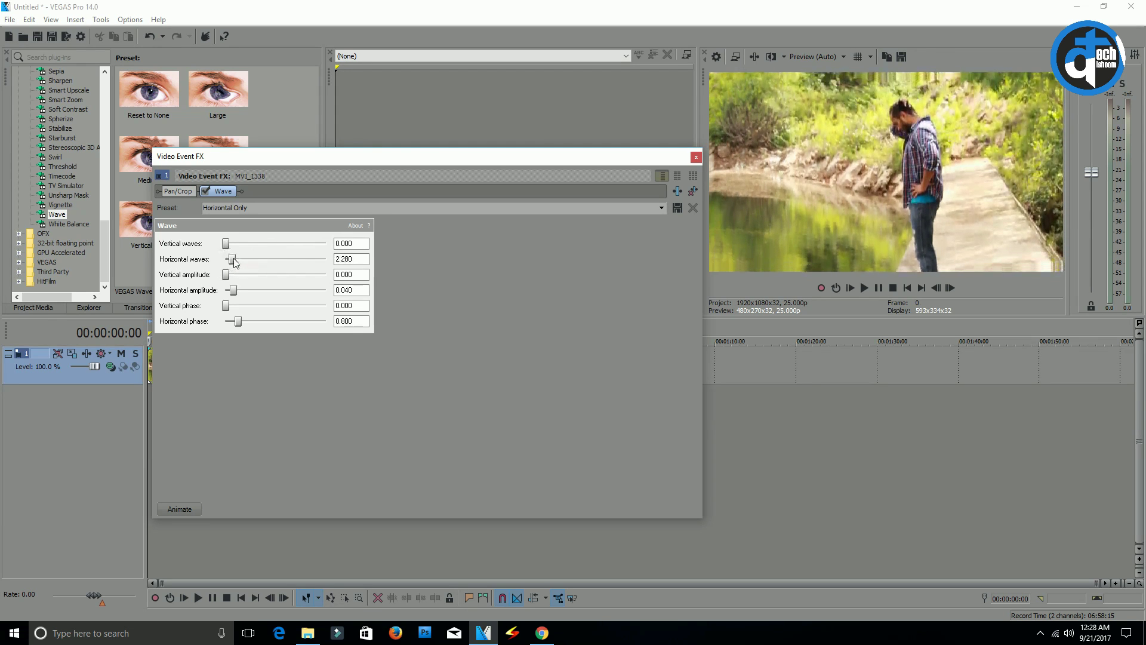
left_click_drag(235, 262, 237, 263)
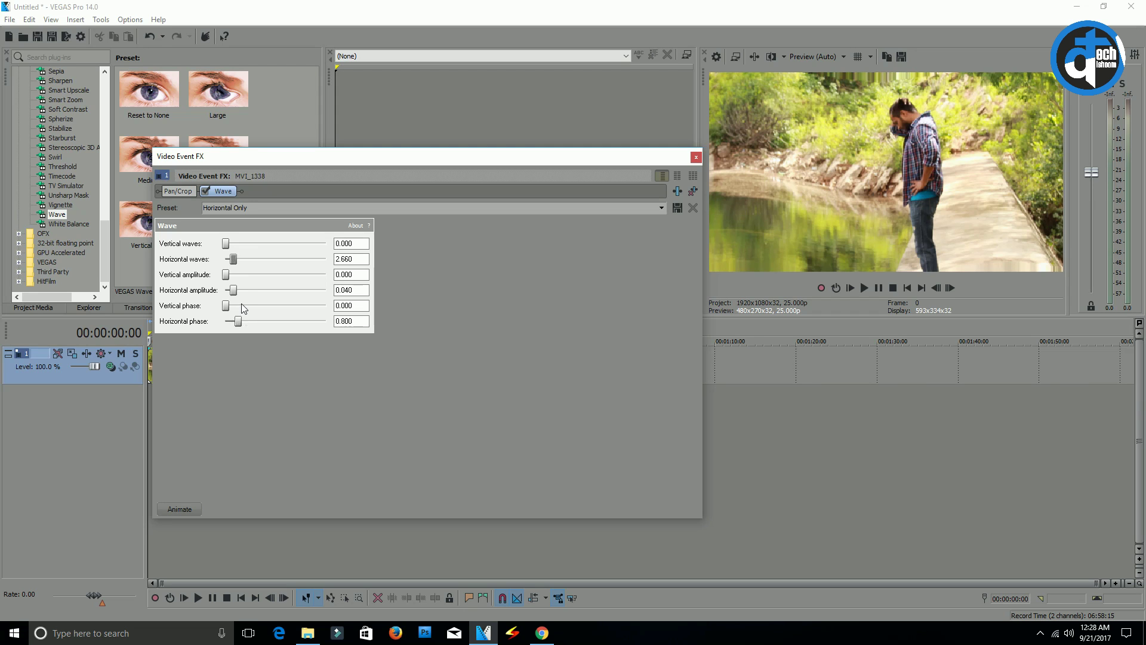
double_click(238, 321)
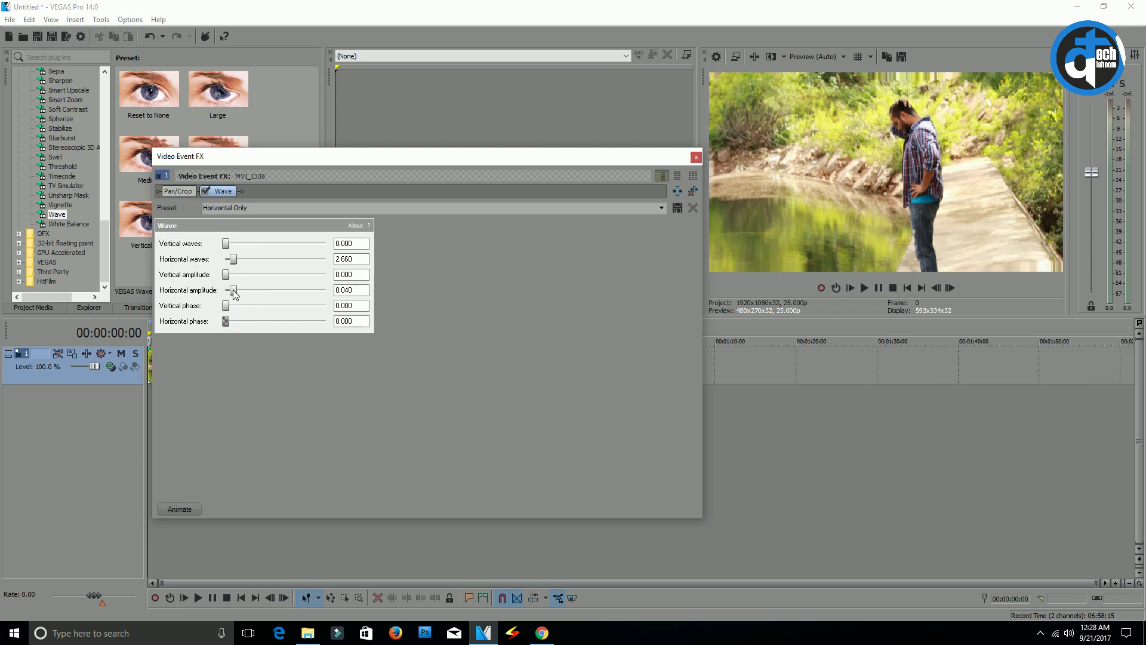
left_click_drag(234, 296, 258, 297)
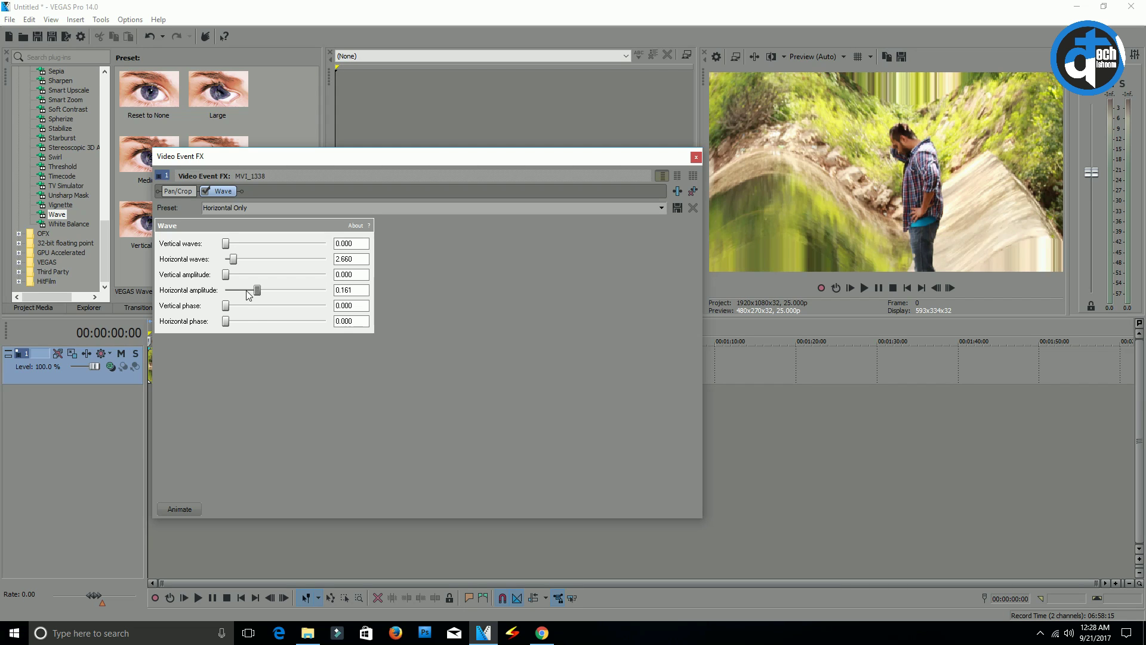
left_click(696, 157)
left_click(863, 288)
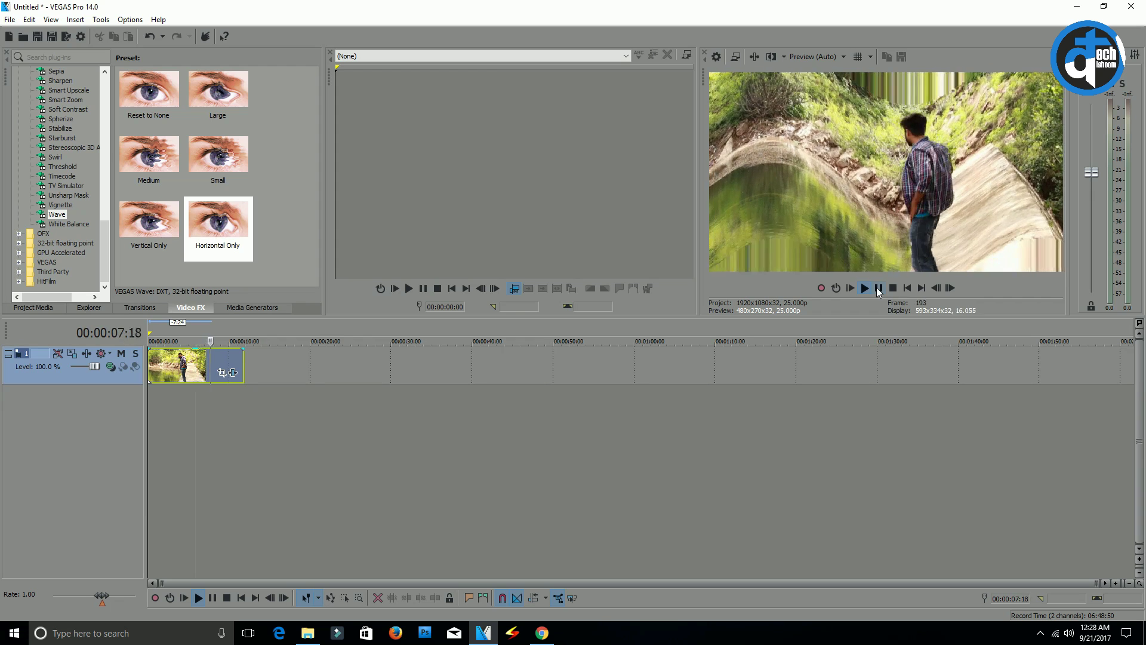
left_click(878, 288)
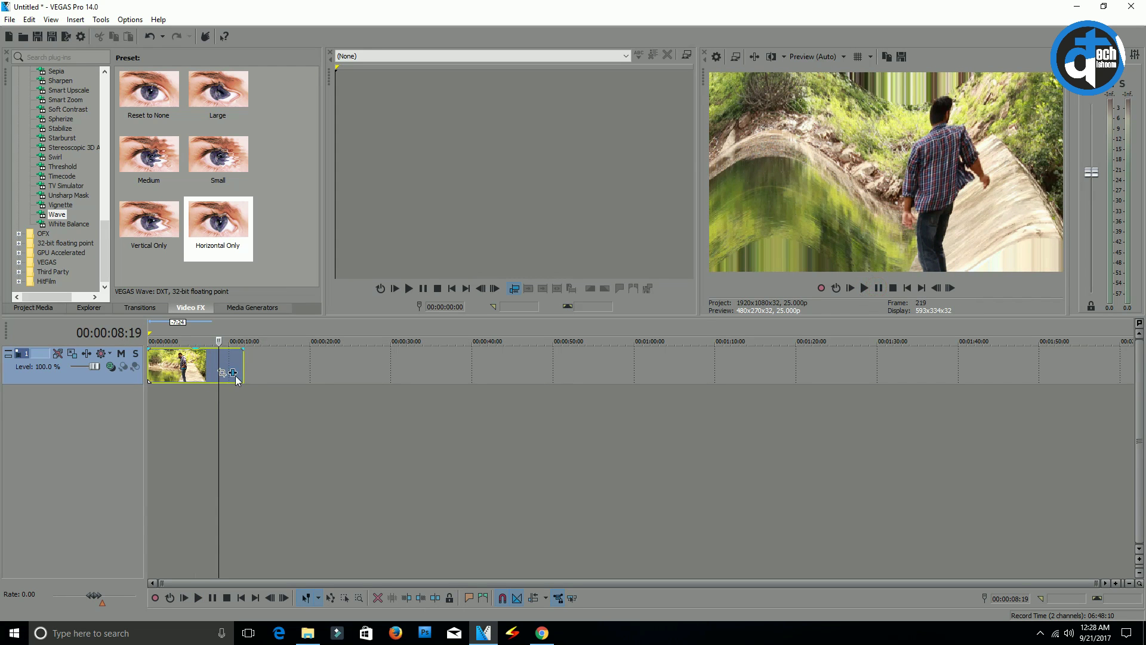
Reopen the clip's Wave effect settings, return the playhead to the start and show the effect's keyframe timeline.
left_click(233, 373)
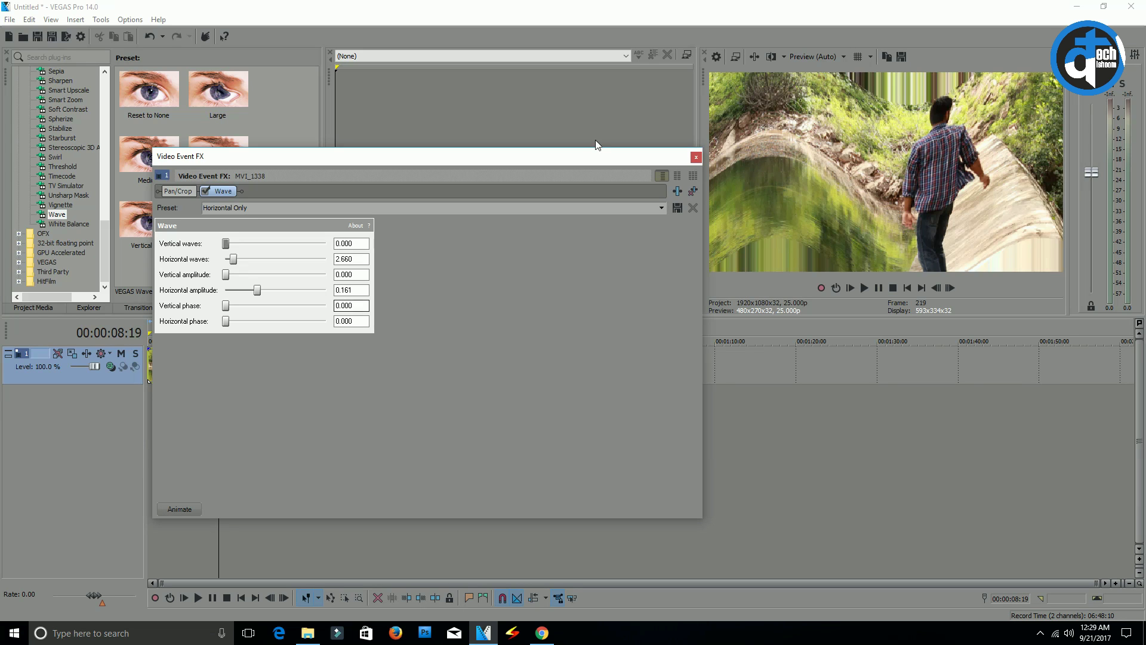
left_click_drag(583, 163, 845, 299)
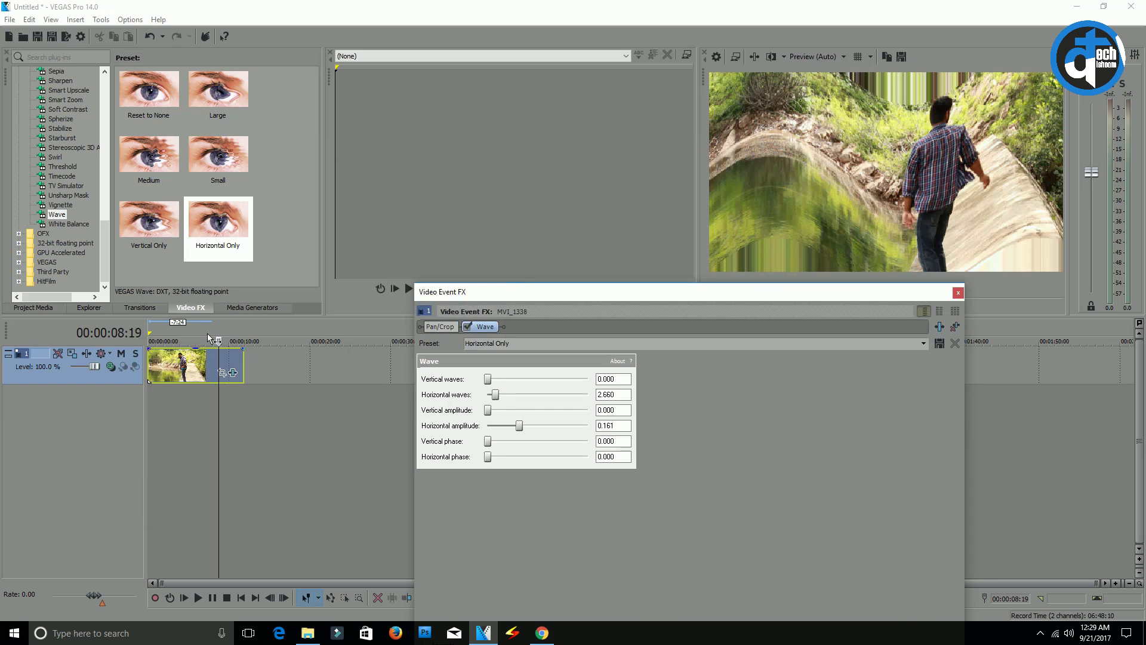
left_click(151, 331)
key("space")
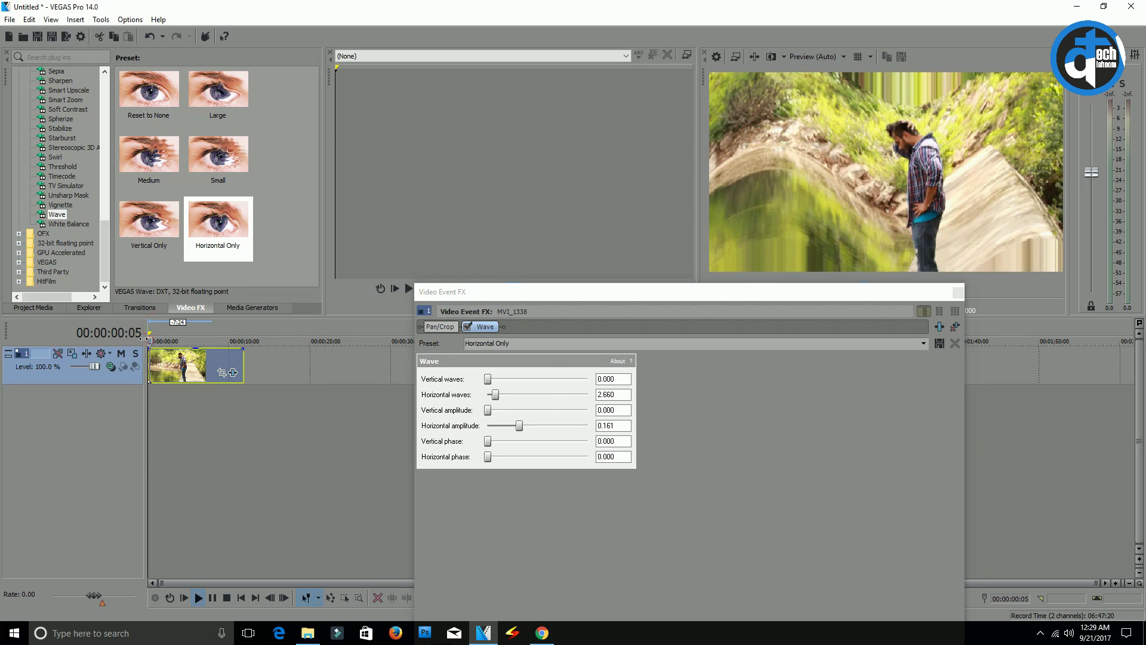
key("space")
left_click_drag(868, 293, 638, 120)
left_click(212, 473)
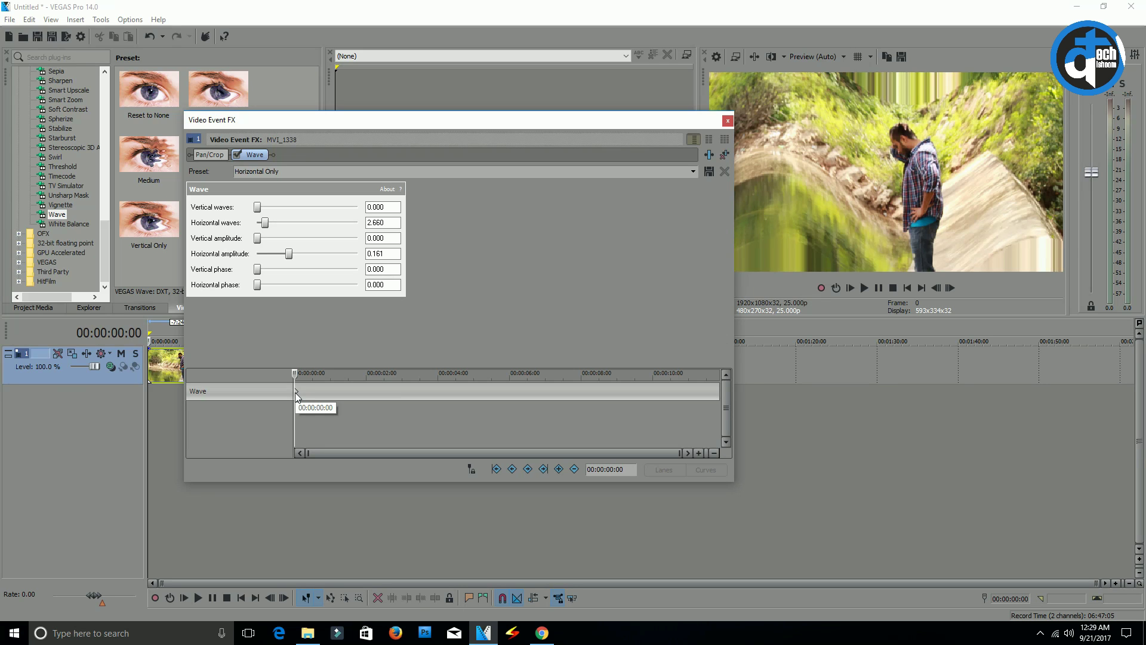
Keyframe the Wave effect at 00:00:04:13 with the horizontal phase raised to its maximum, and preview the animated clip.
left_click_drag(295, 373, 457, 389)
left_click(443, 413)
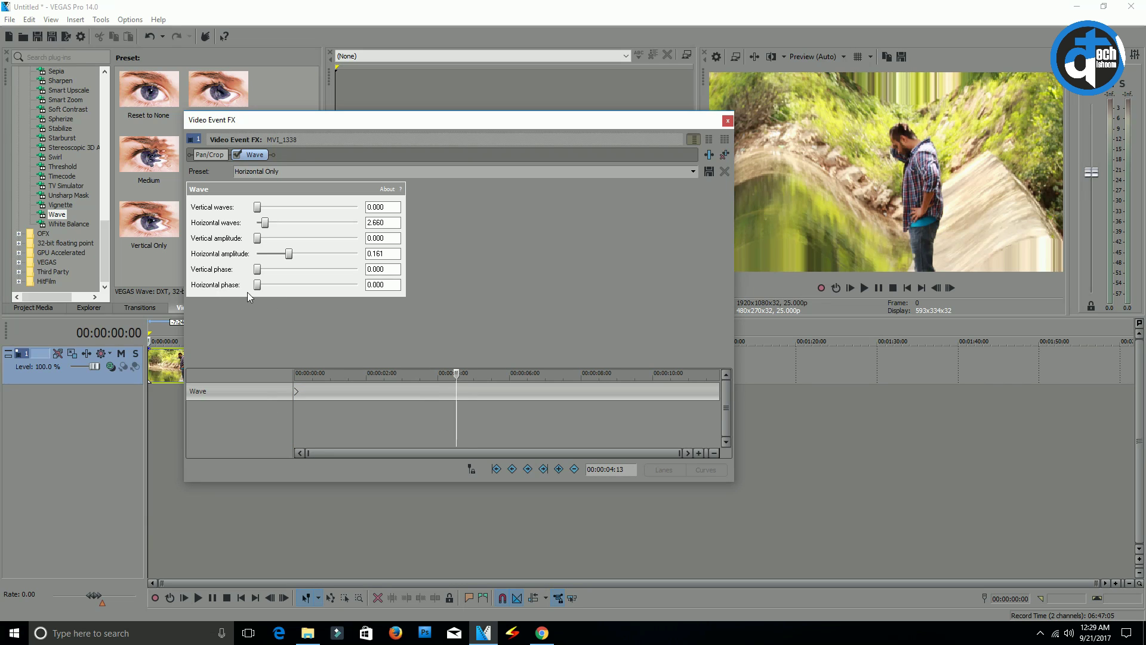
left_click_drag(257, 284, 423, 284)
left_click(727, 122)
left_click(863, 288)
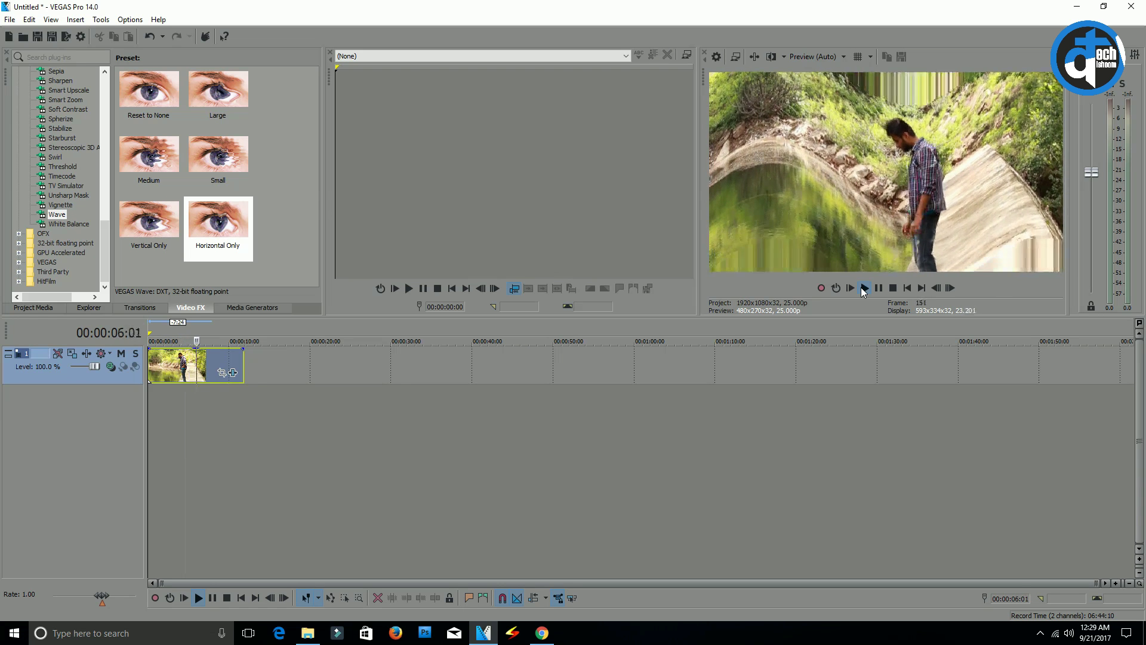
left_click(878, 290)
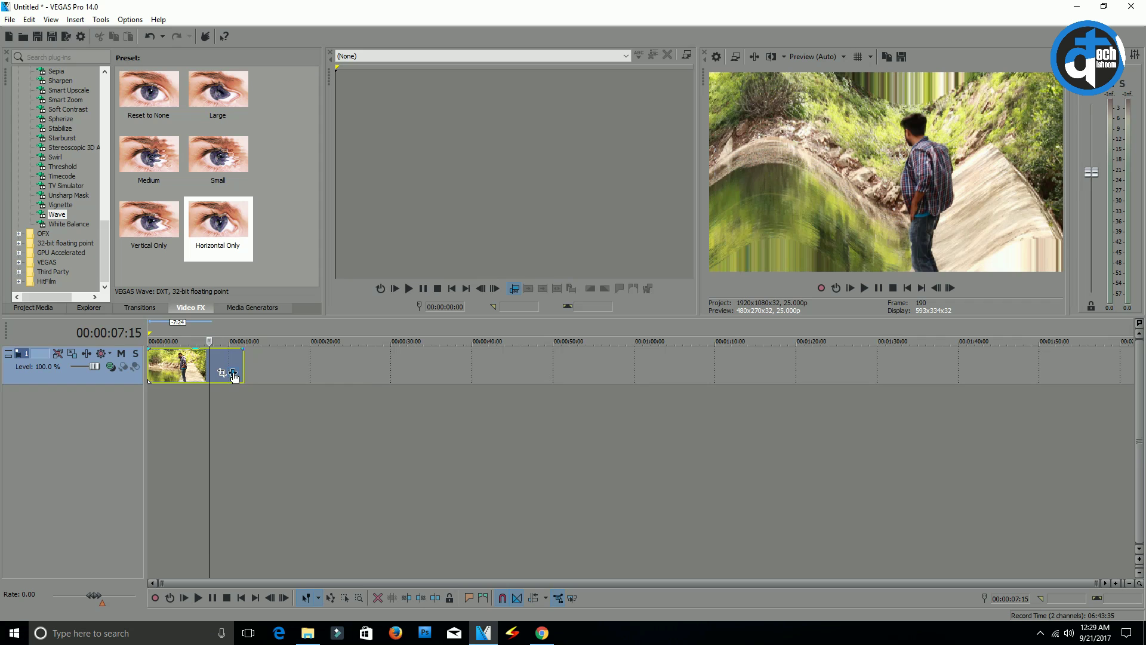
Move the Wave effect's second keyframe to the end of the clip and preview the animation from the start.
left_click(234, 374)
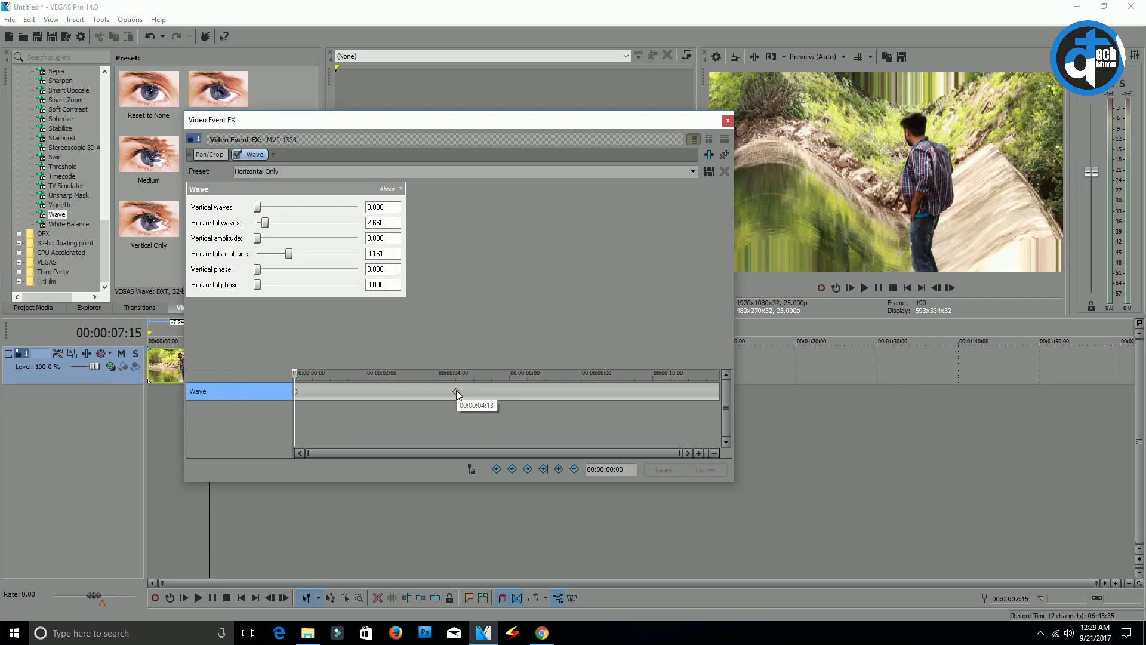
left_click_drag(457, 391, 725, 392)
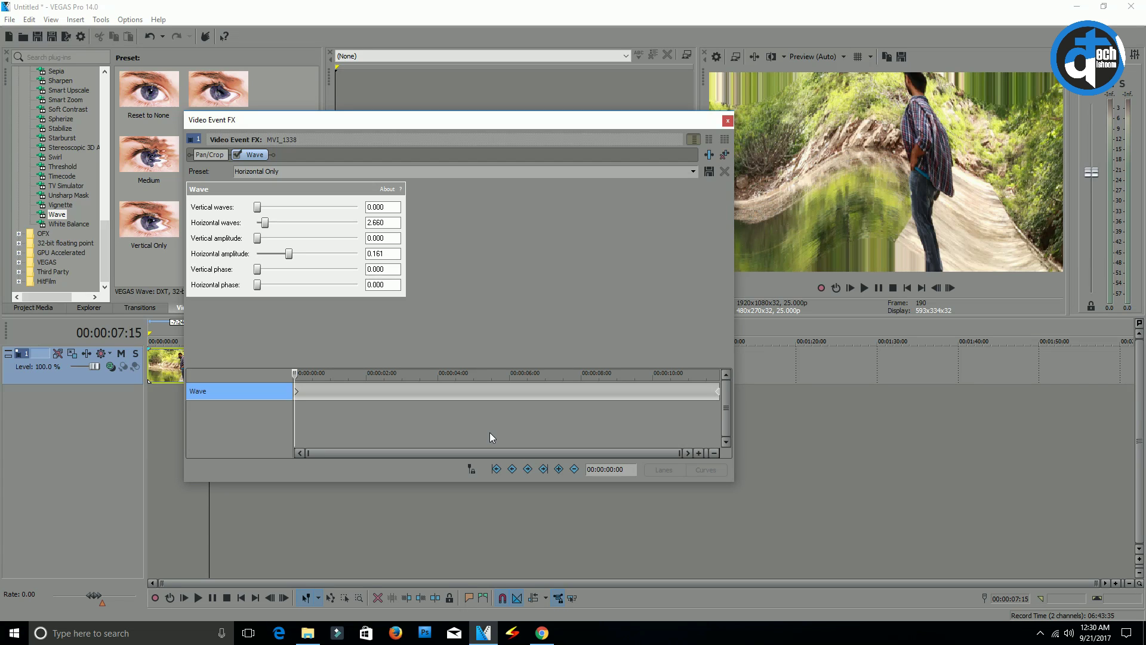
left_click(727, 120)
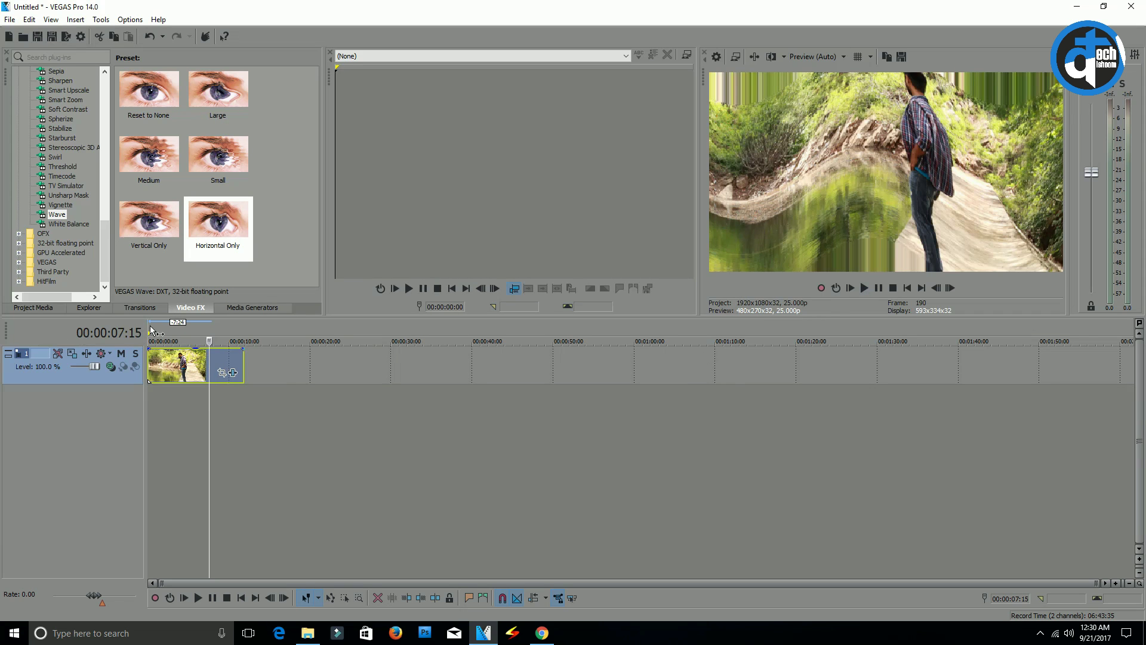
key("ctrl+Home")
left_click(863, 288)
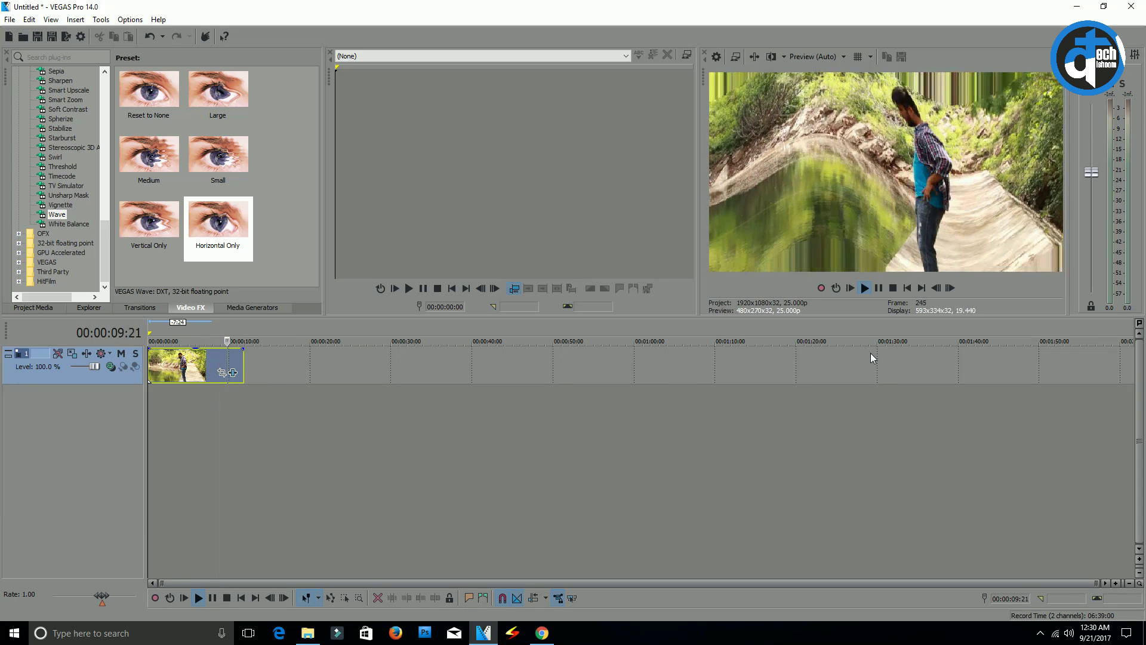
left_click(878, 288)
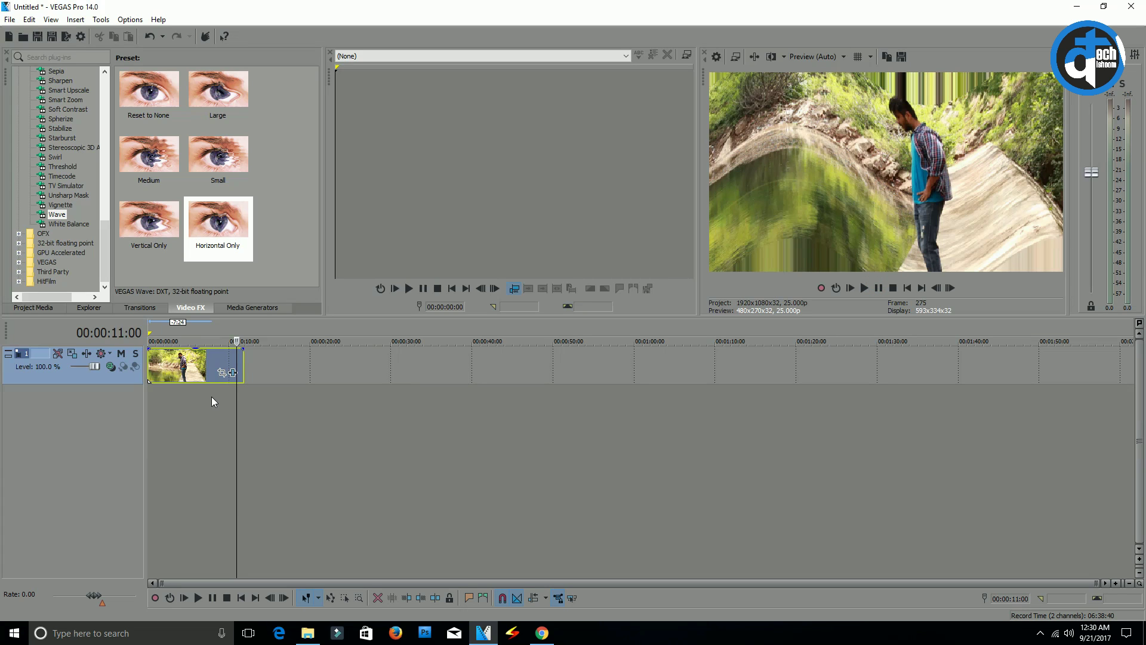
Insert a video track above the clip and add text media on it.
right_click(272, 360)
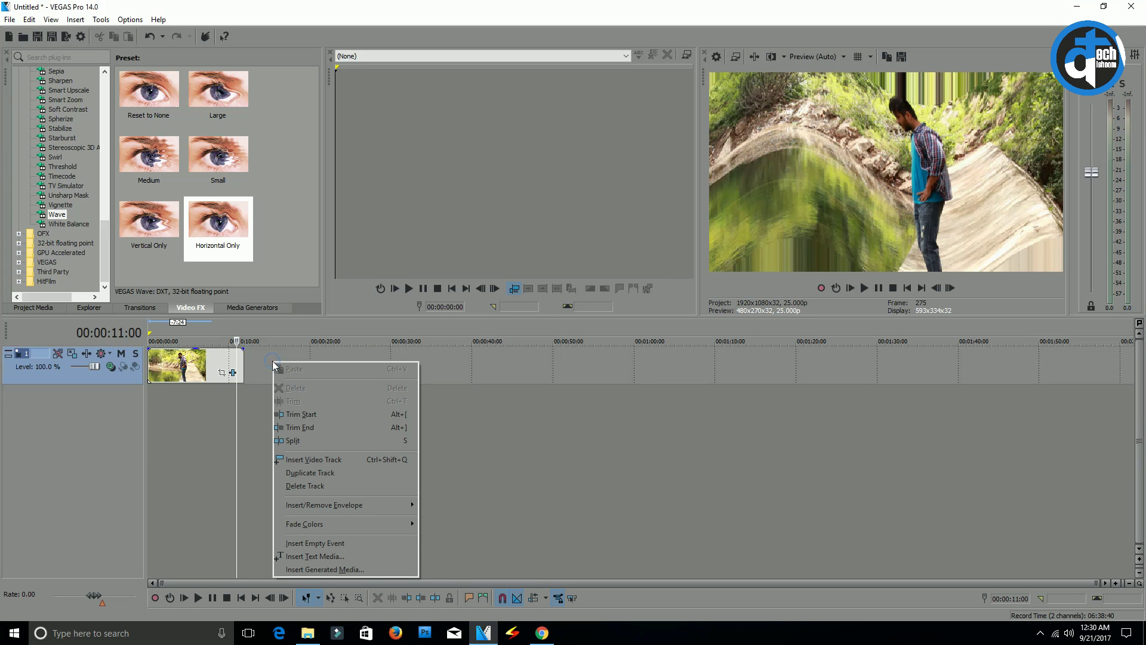
left_click(309, 457)
right_click(191, 366)
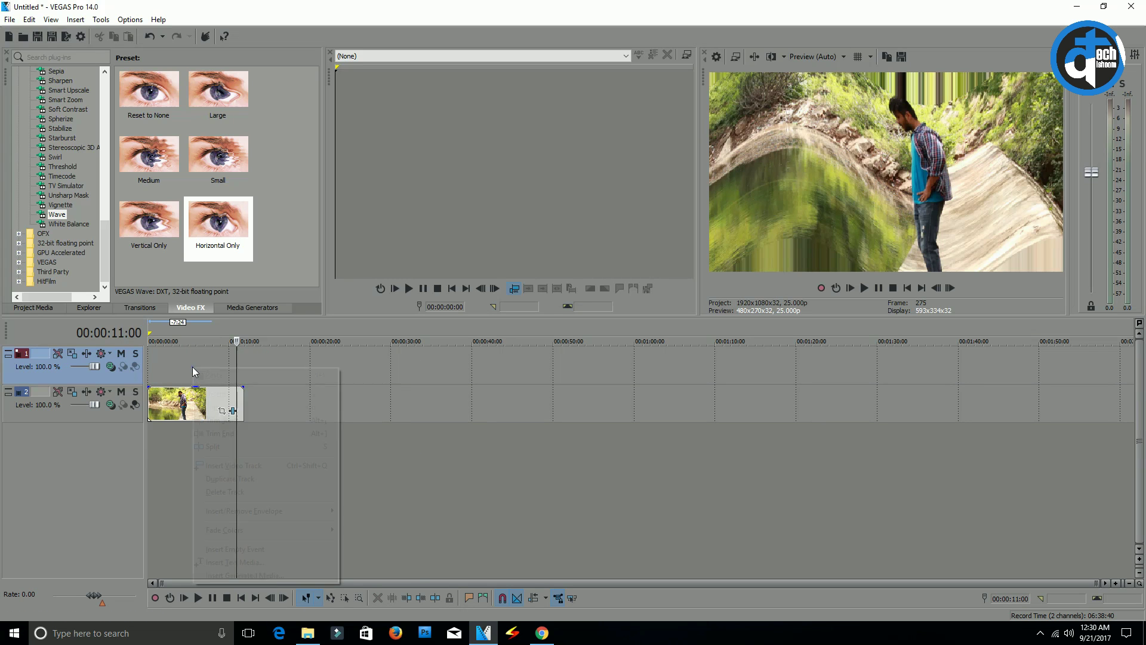
left_click(253, 560)
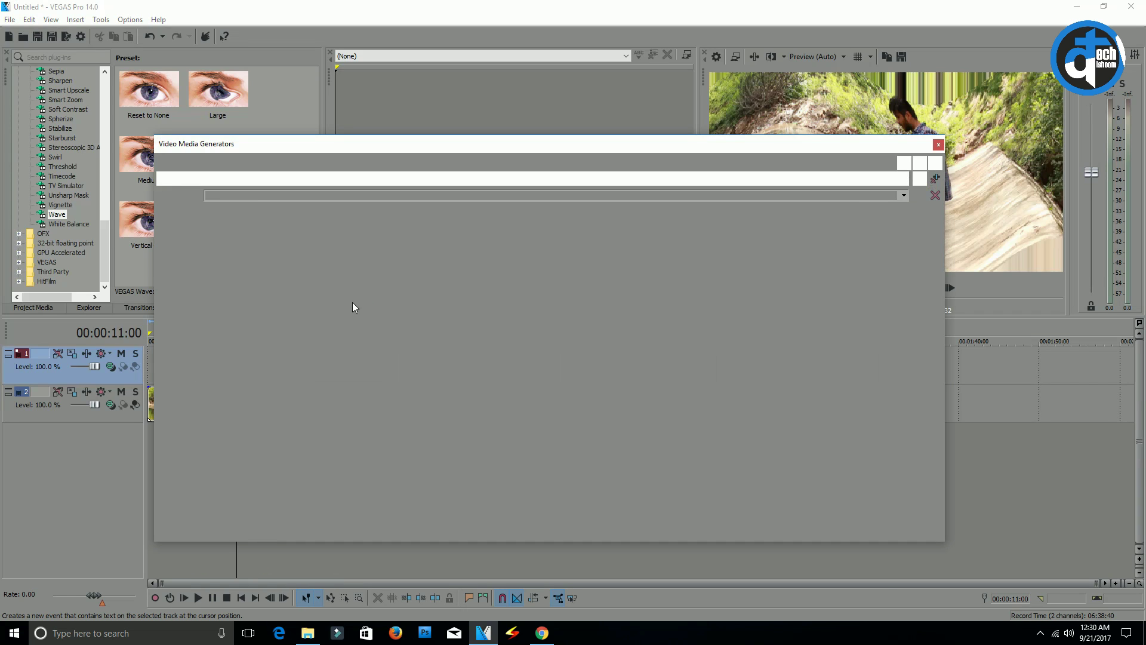
Replace the sample text with "Wave Effect" in red and extend the text event to the end of the video clip.
left_click_drag(416, 286, 116, 287)
type("hello")
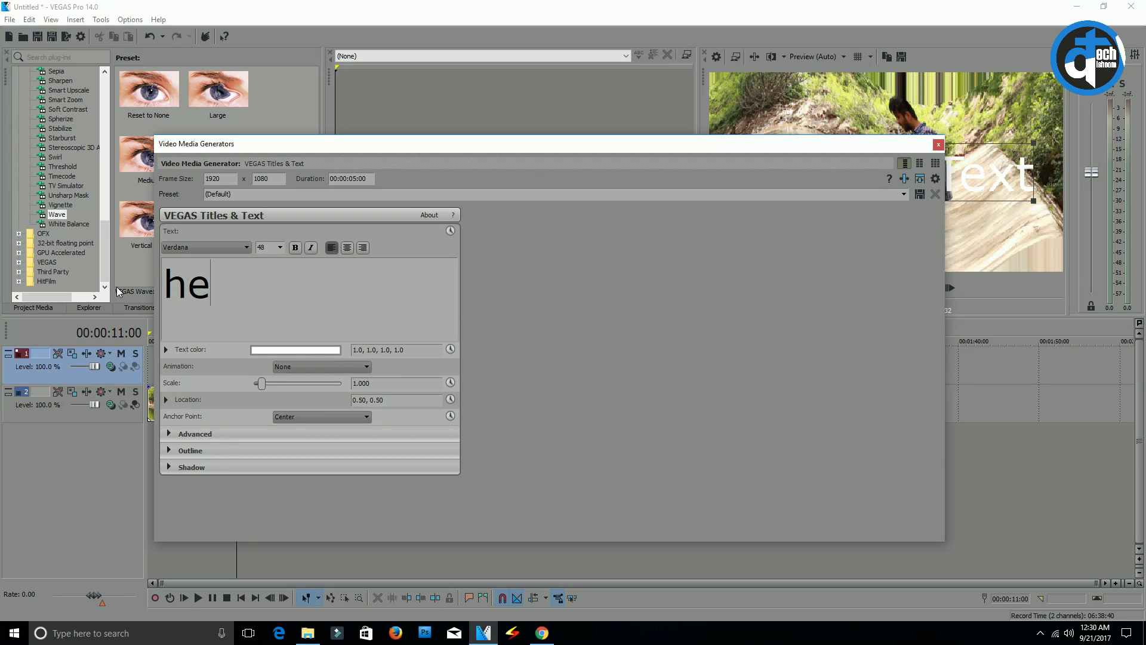
key("BackSpace")
key("BackSpace")
key("BackSpace")
key("BackSpace")
key("BackSpace")
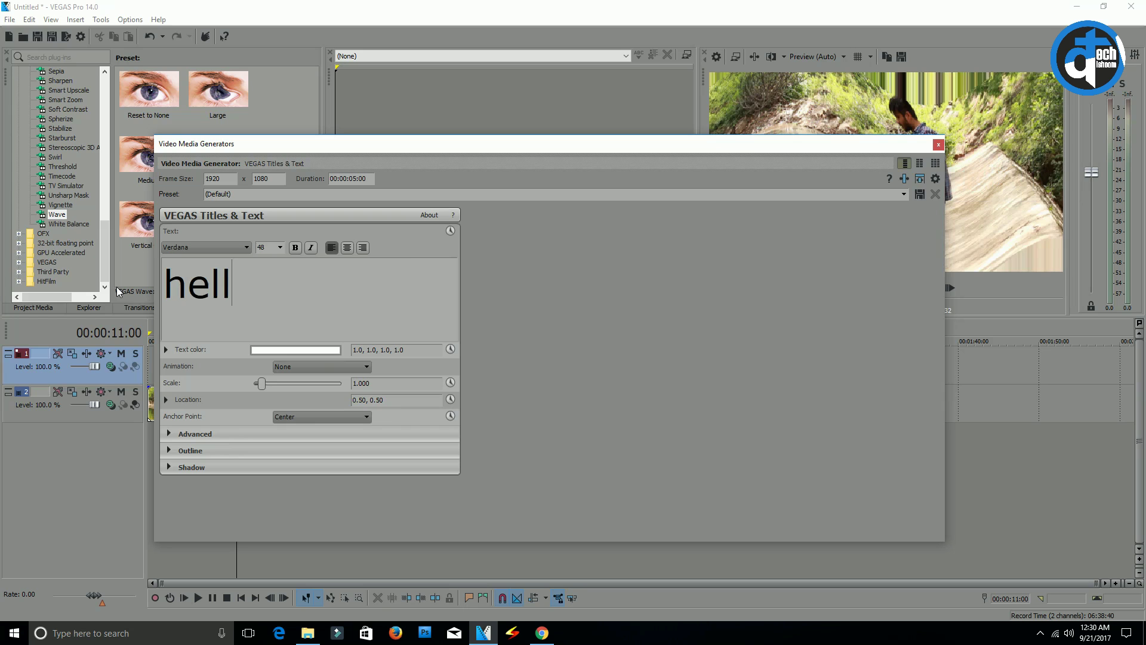
type("Wave Ef")
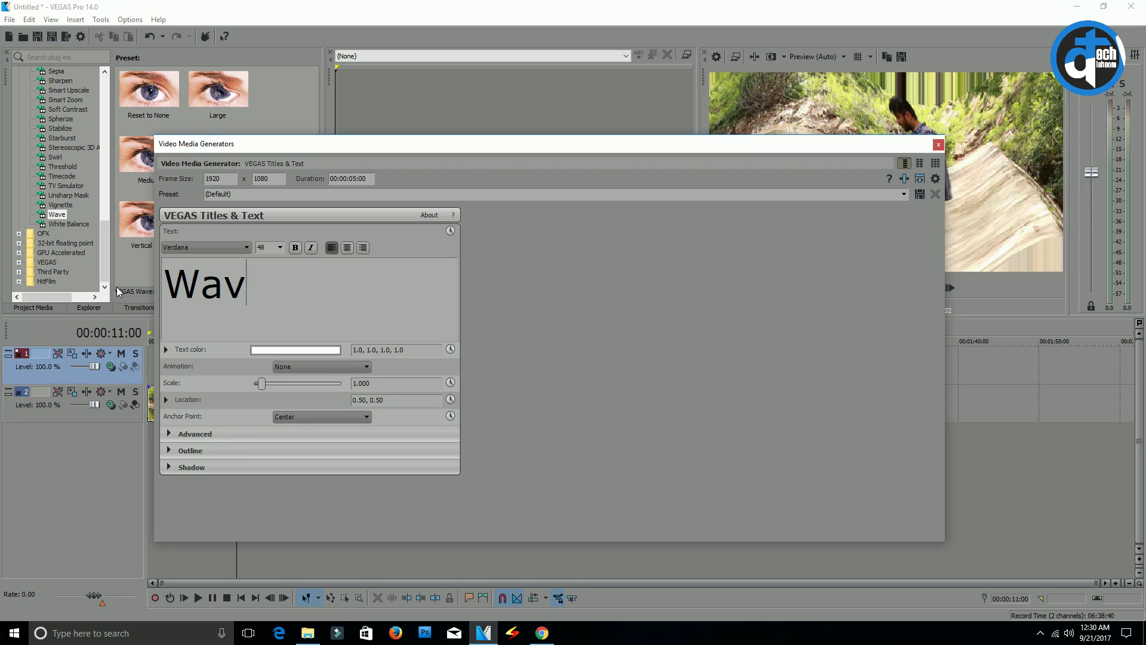
type("fect")
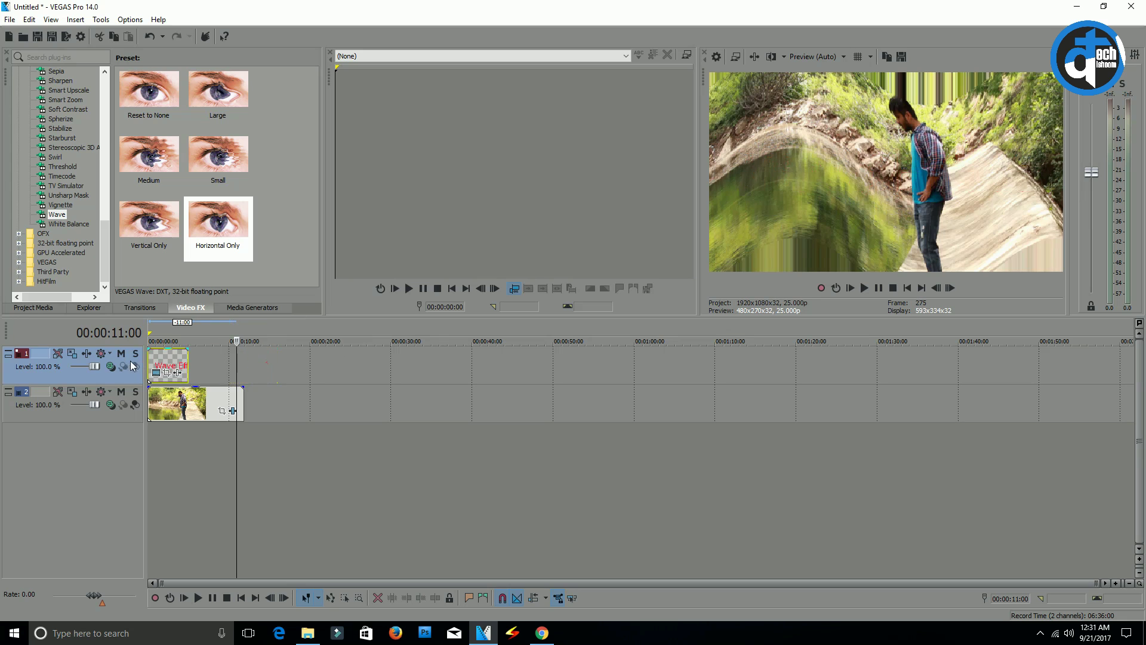
left_click_drag(188, 357, 242, 369)
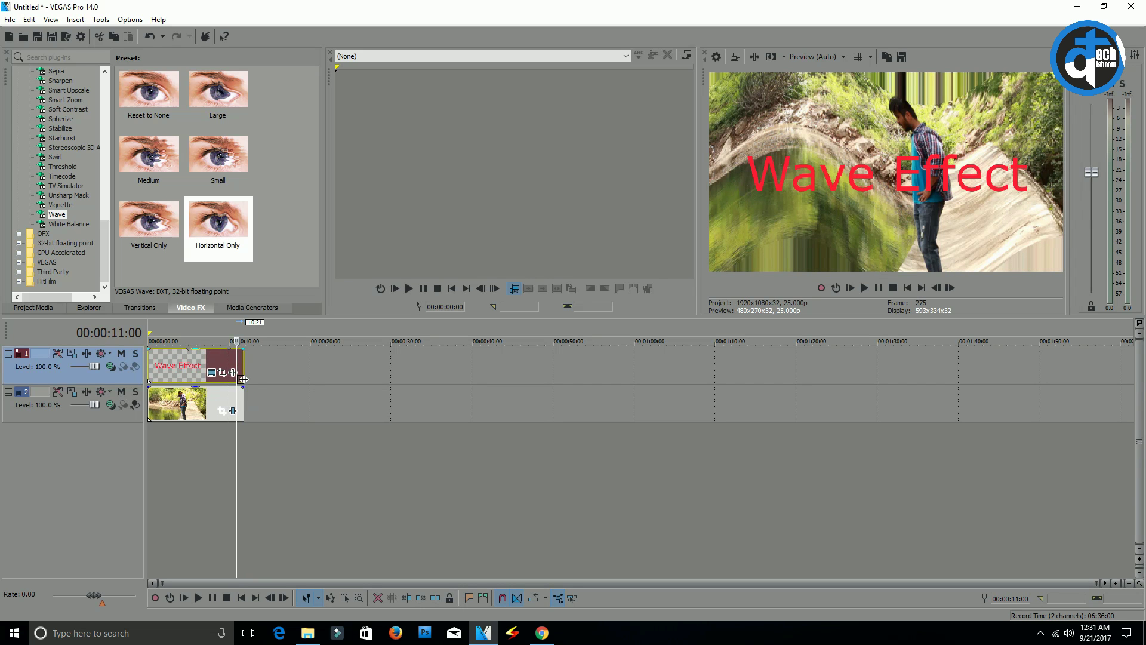
Copy the video clip, paste its event attributes onto the text event, and preview both tracks from the start.
right_click(197, 409)
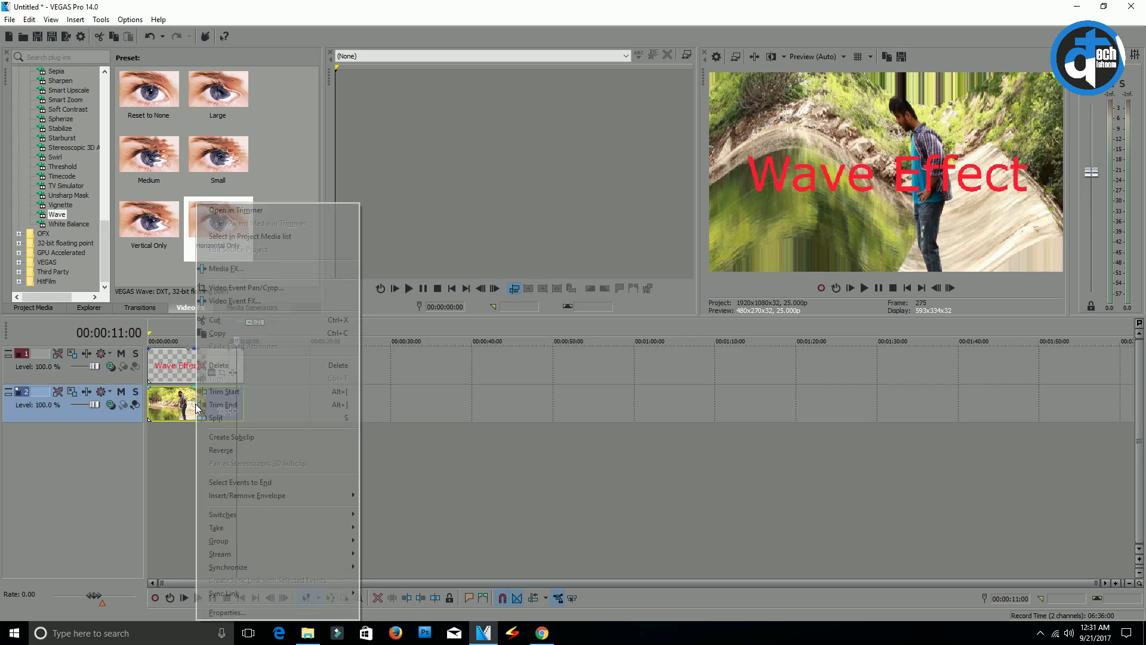
left_click(216, 333)
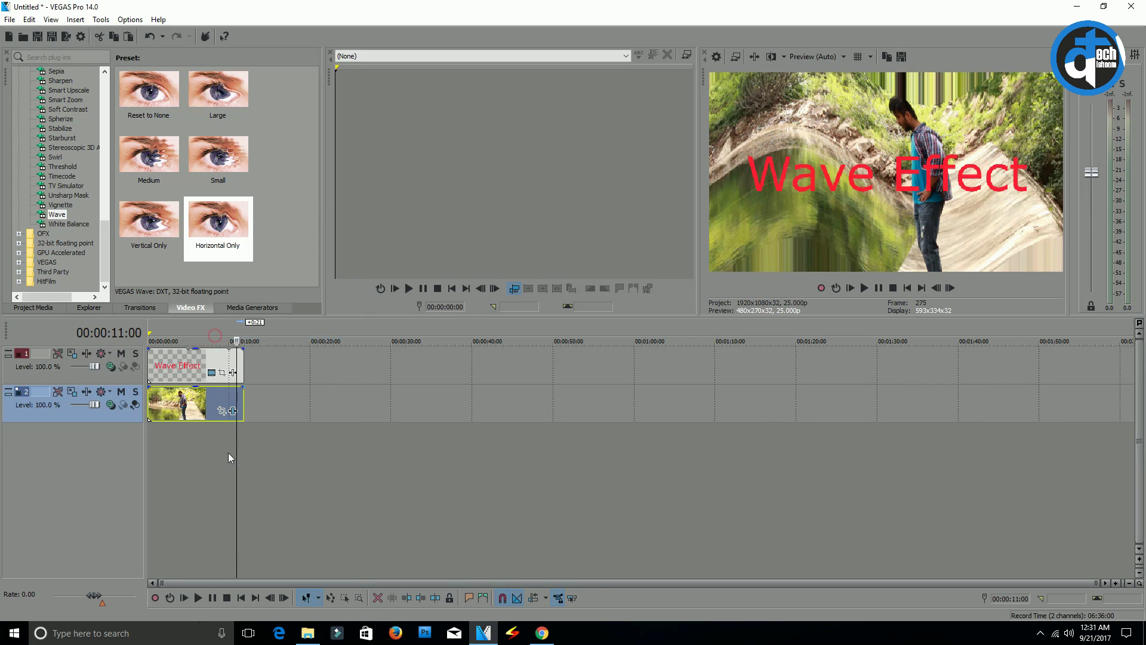
left_click(187, 368)
right_click(187, 368)
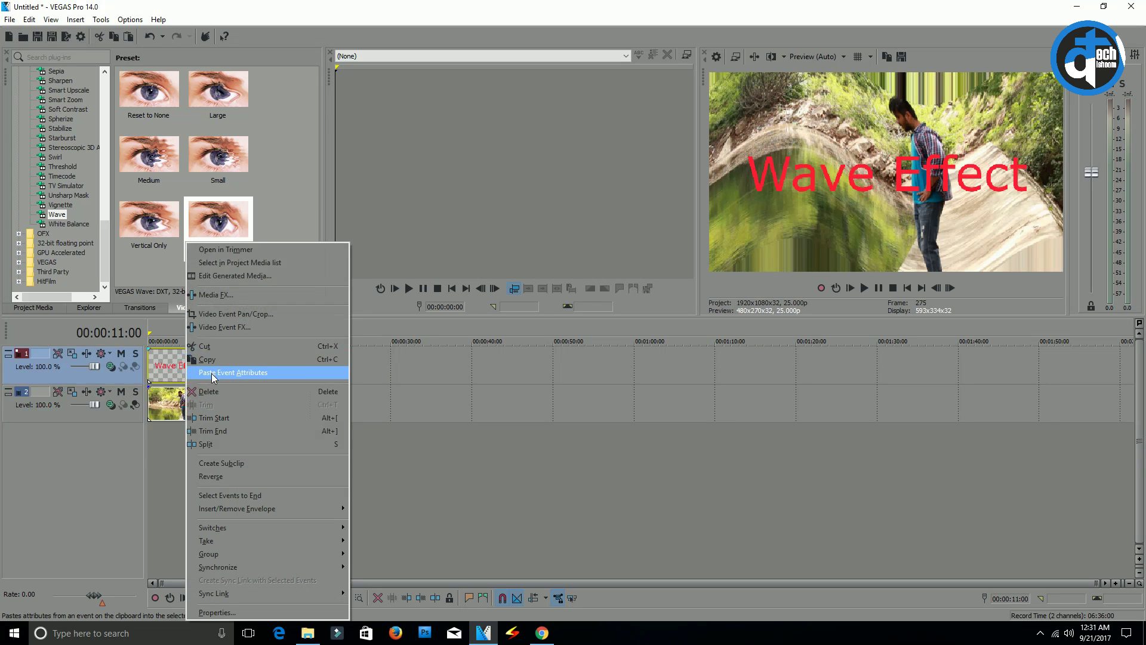
left_click(231, 372)
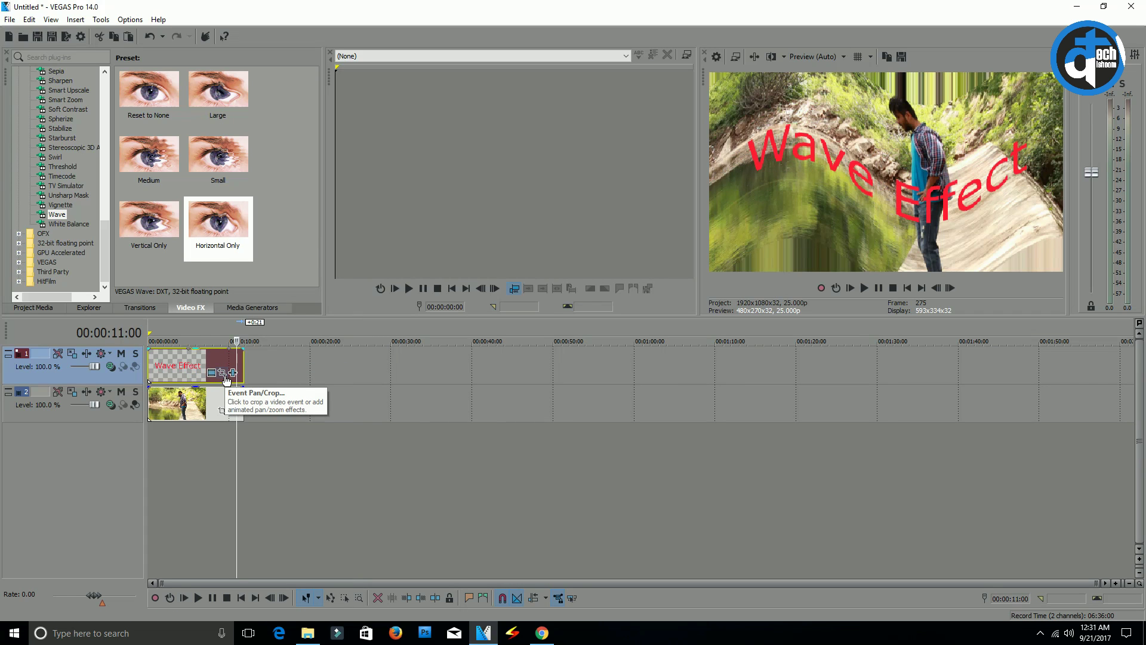
left_click(149, 326)
left_click(863, 287)
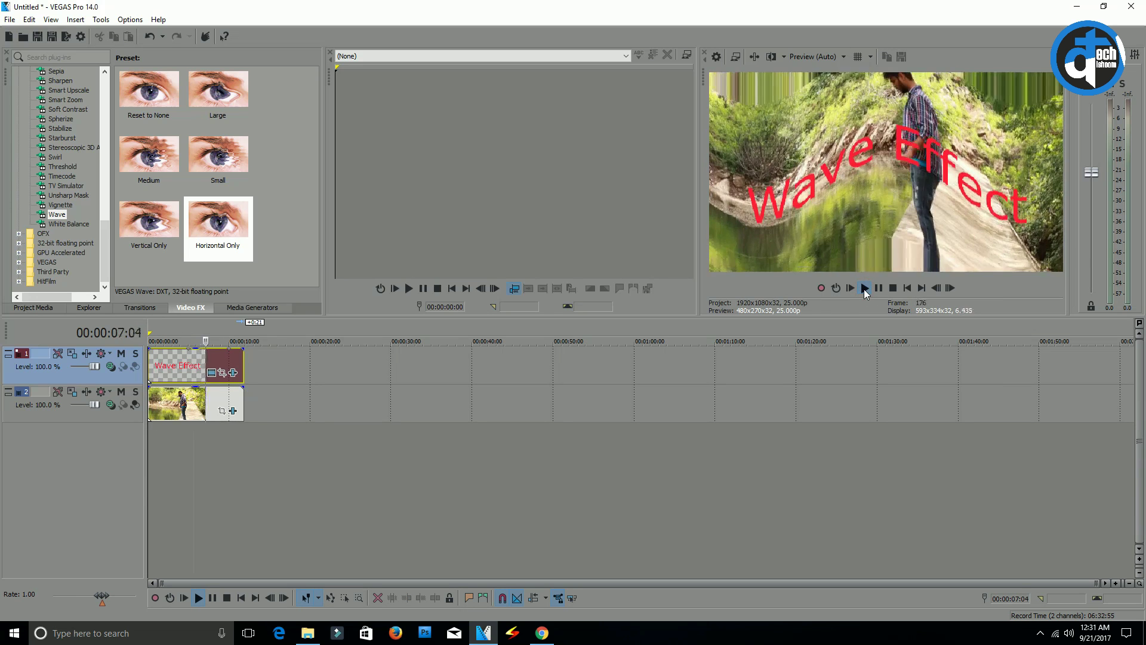